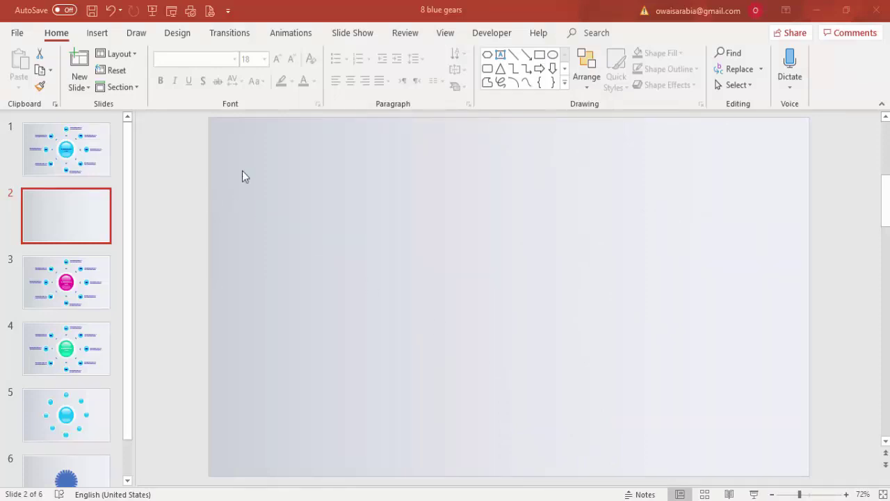
- Turn on the slide guides and pick the Flowchart: Preparation shape to draw
{"action": "left_click", "coordinate": [442, 34]}
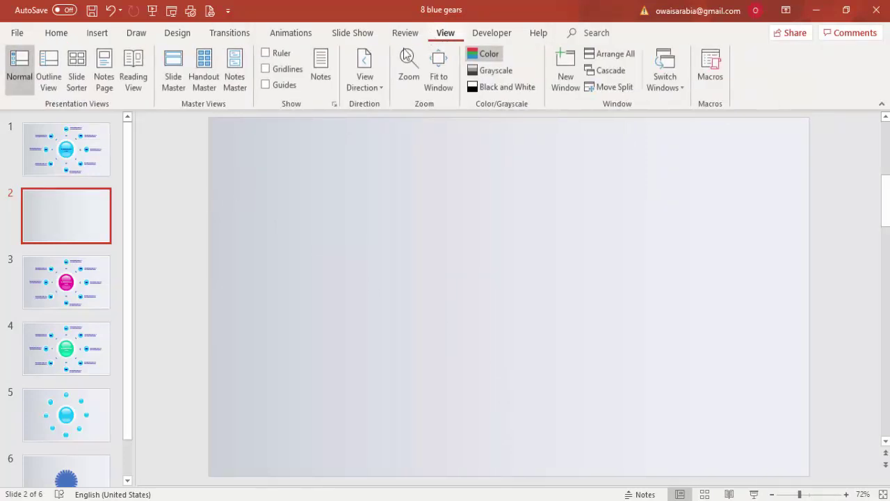
{"action": "left_click", "coordinate": [294, 84]}
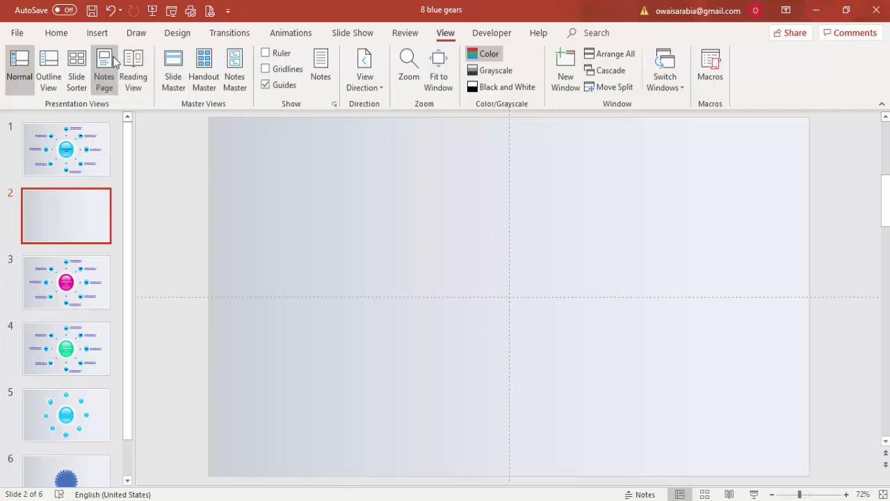
{"action": "left_click", "coordinate": [96, 33]}
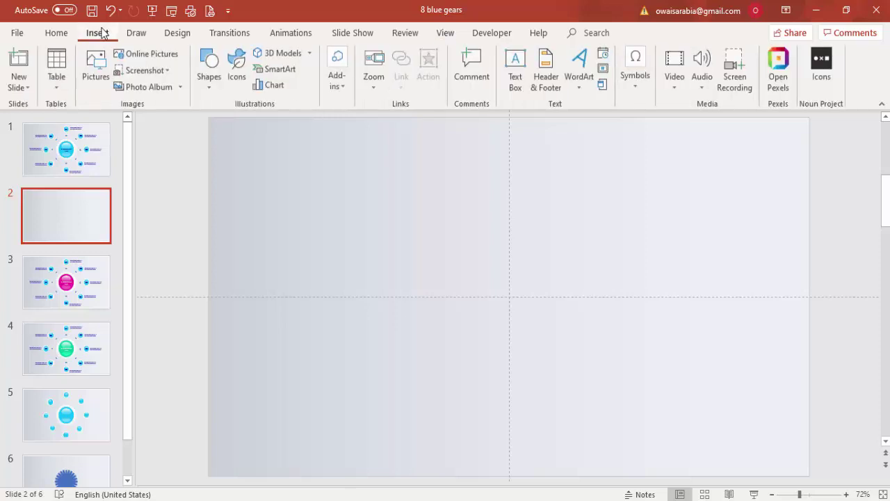
{"action": "left_click", "coordinate": [207, 76]}
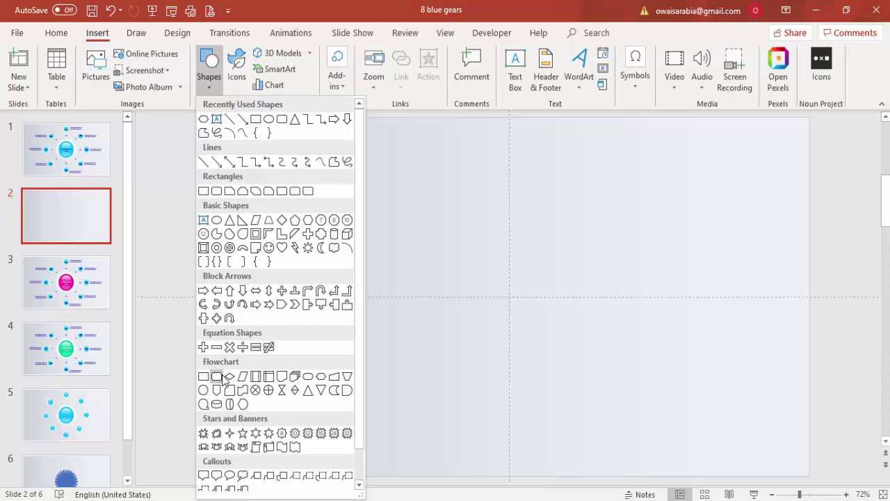
{"action": "left_click", "coordinate": [321, 382]}
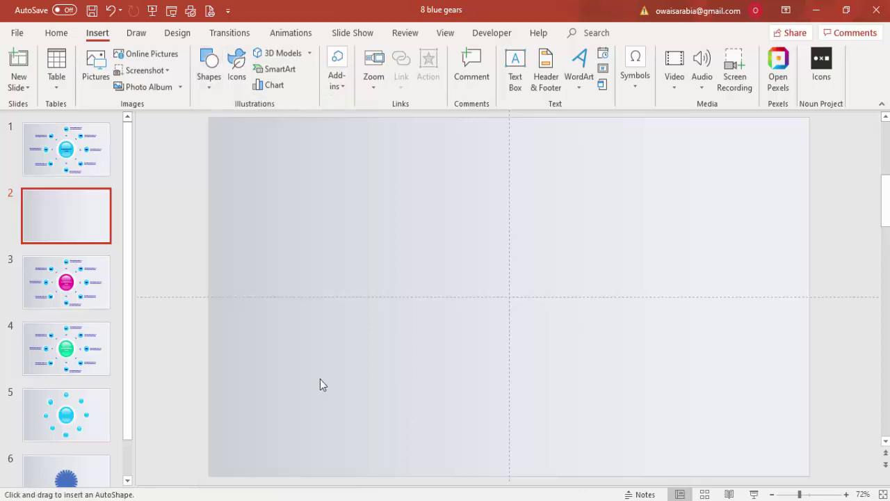
- Draw a tall narrow blue bar with no outline, centred and middled on the slide
{"action": "left_click_drag", "start_coordinate": [498, 213], "coordinate": [513, 377]}
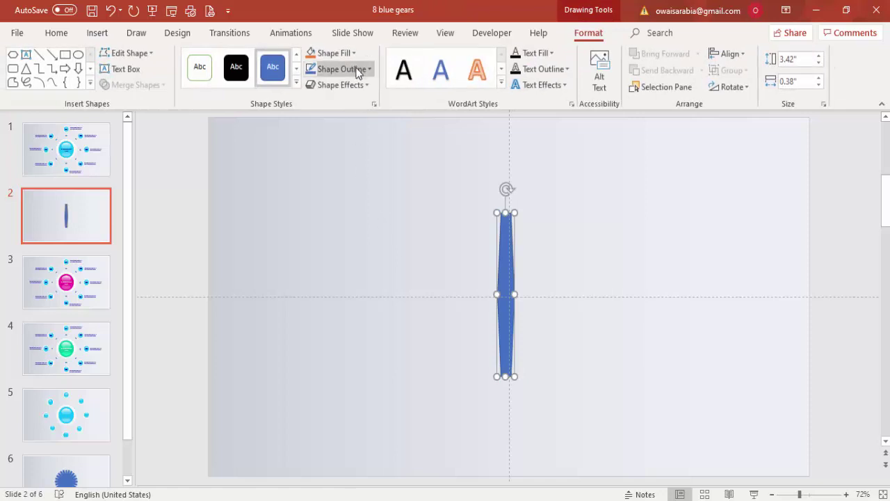
{"action": "left_click", "coordinate": [362, 69]}
{"action": "left_click", "coordinate": [359, 222]}
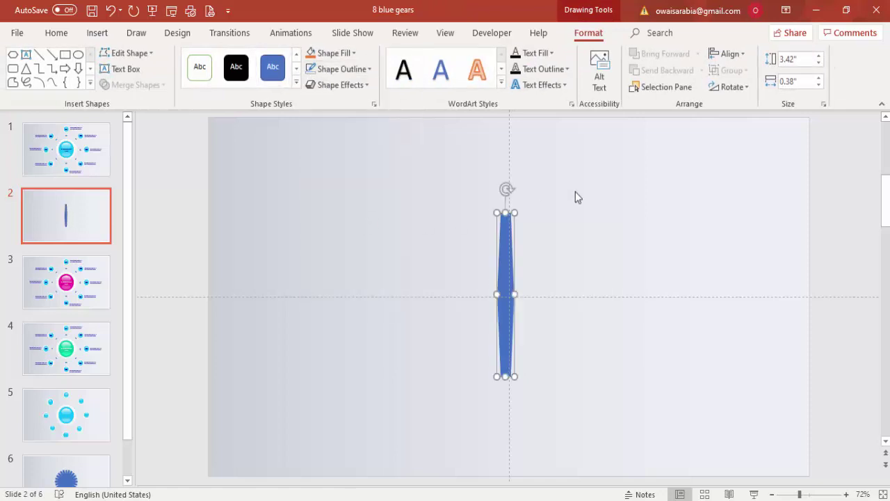
{"action": "left_click", "coordinate": [726, 55]}
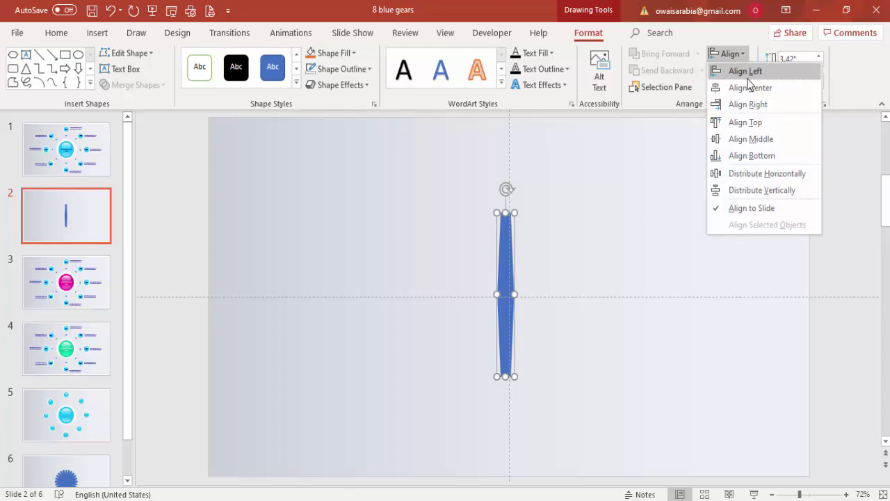
{"action": "left_click", "coordinate": [749, 88]}
{"action": "left_click", "coordinate": [732, 56]}
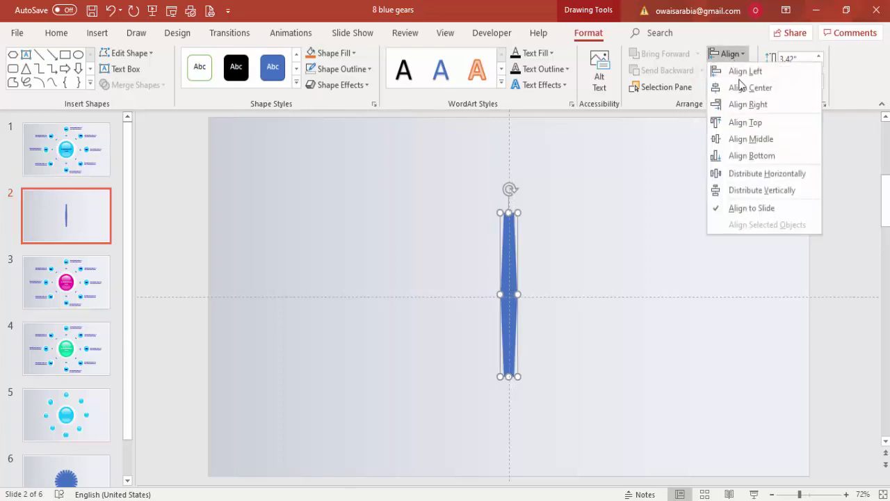
{"action": "left_click", "coordinate": [754, 139]}
{"action": "left_click", "coordinate": [710, 195]}
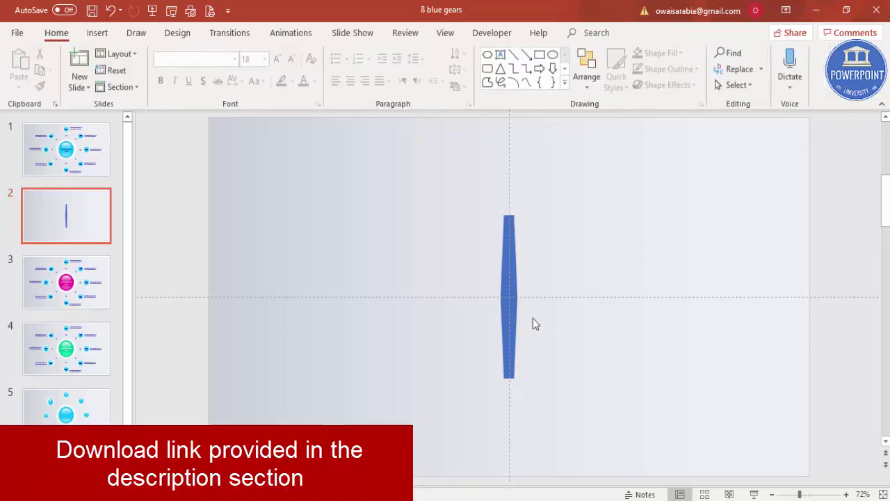
- Duplicate the bar with Ctrl+D and align the copy to centre and middle
{"action": "left_click", "coordinate": [504, 299]}
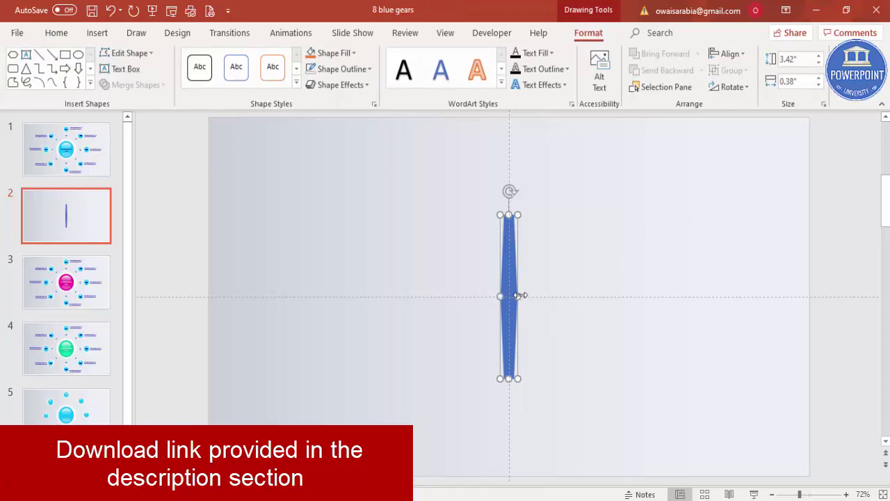
{"action": "key", "text": "ctrl+d"}
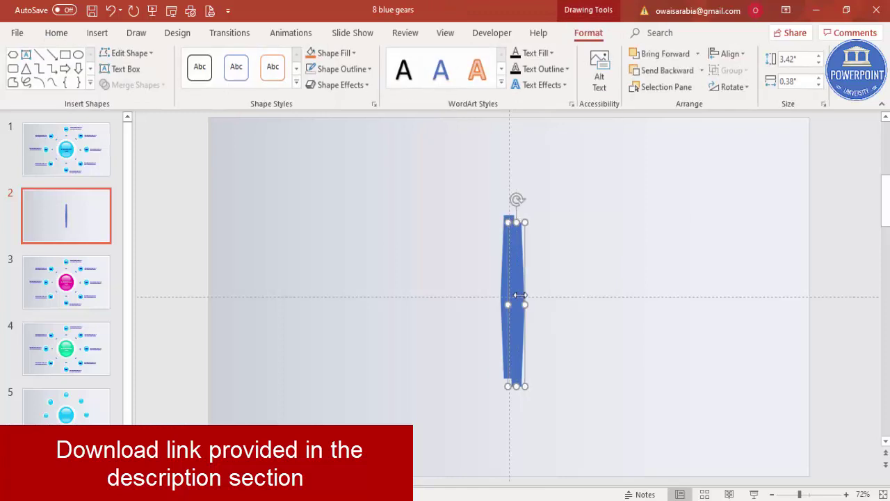
{"action": "left_click", "coordinate": [729, 56]}
{"action": "left_click", "coordinate": [749, 88]}
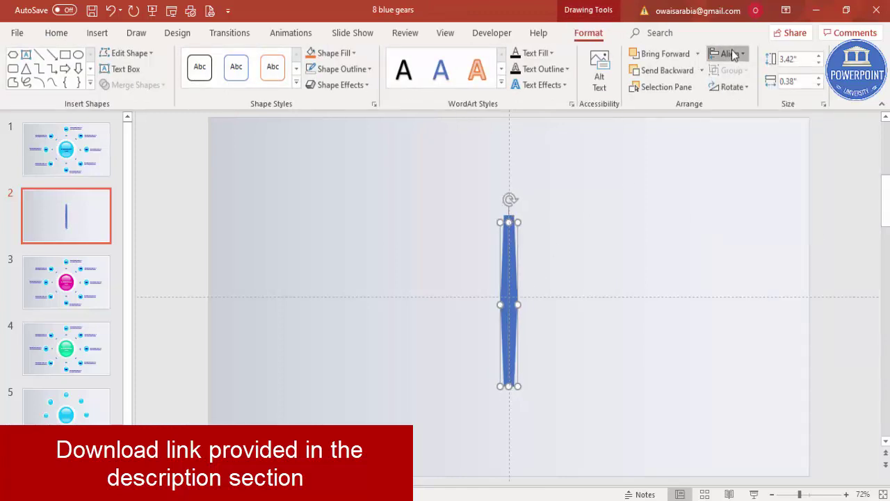
{"action": "left_click", "coordinate": [730, 54]}
{"action": "left_click", "coordinate": [741, 141]}
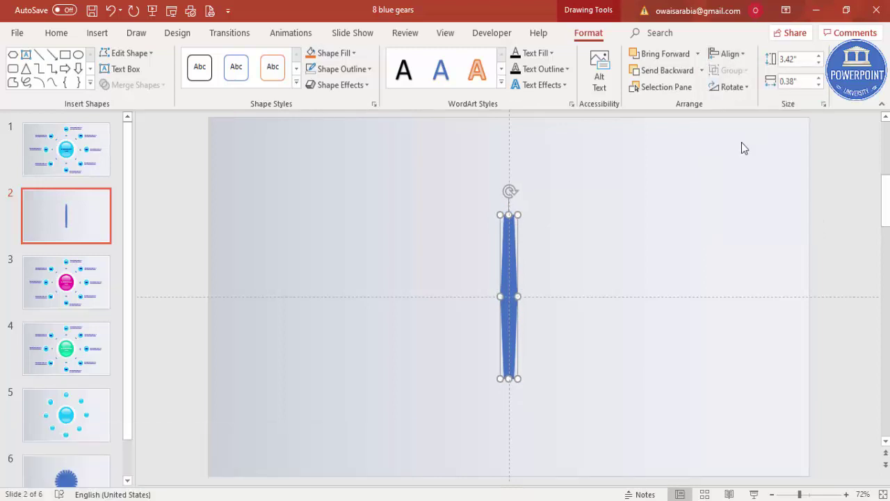
- Tilt the copy and add duplicates, each rotated 15° further, until one lies horizontal
{"action": "key", "text": "alt+Right"}
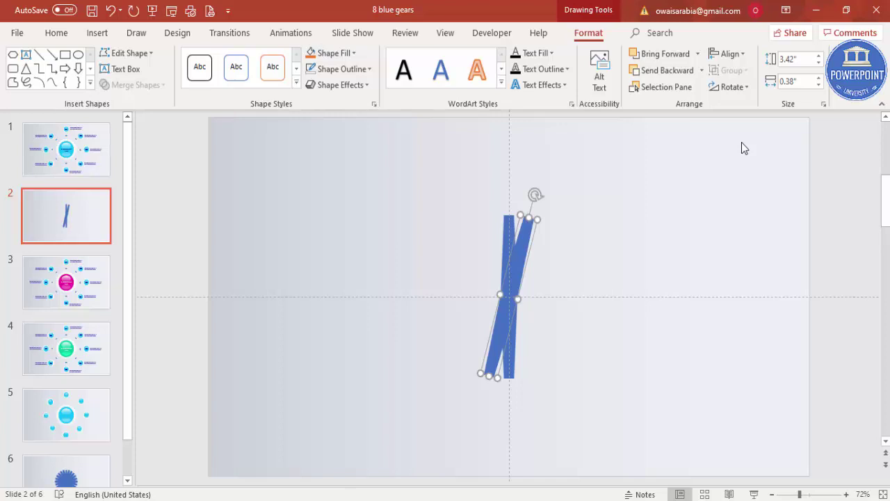
{"action": "key", "text": "alt+Right"}
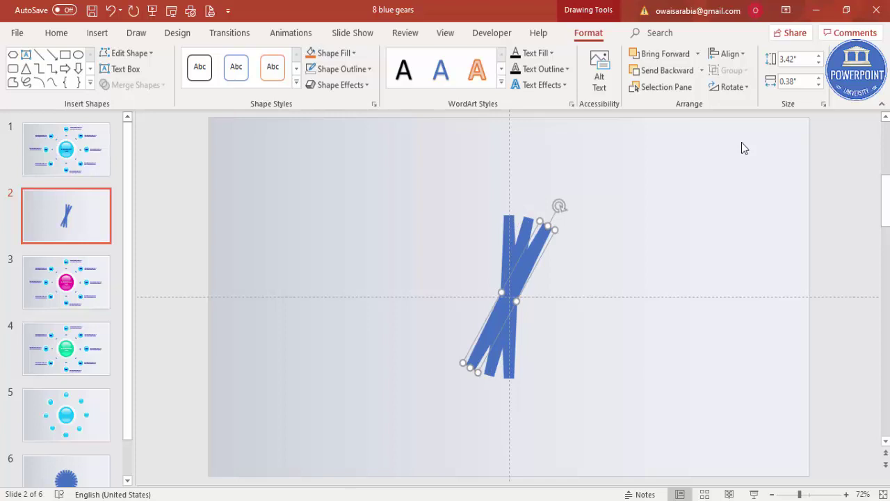
{"action": "key", "text": "ctrl+d"}
{"action": "key", "text": "alt+Right"}
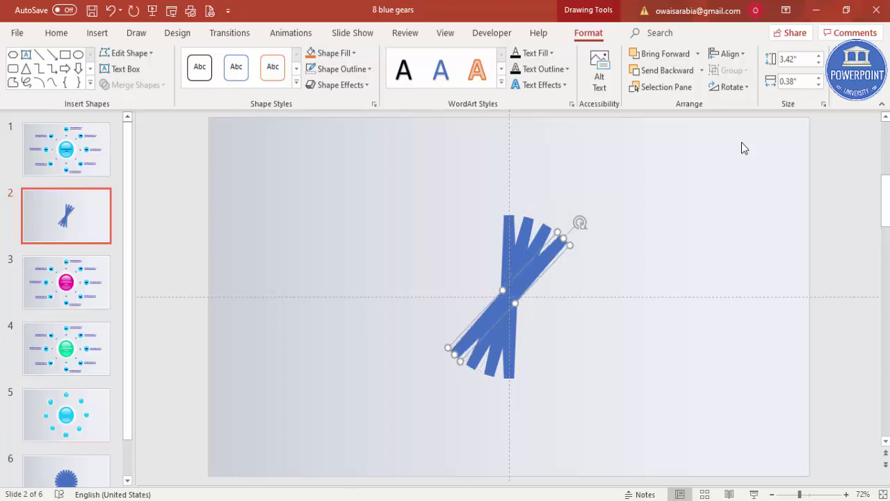
{"action": "key", "text": "ctrl+d"}
{"action": "key", "text": "alt+Right"}
{"action": "key", "text": "ctrl+d"}
{"action": "key", "text": "alt+Right"}
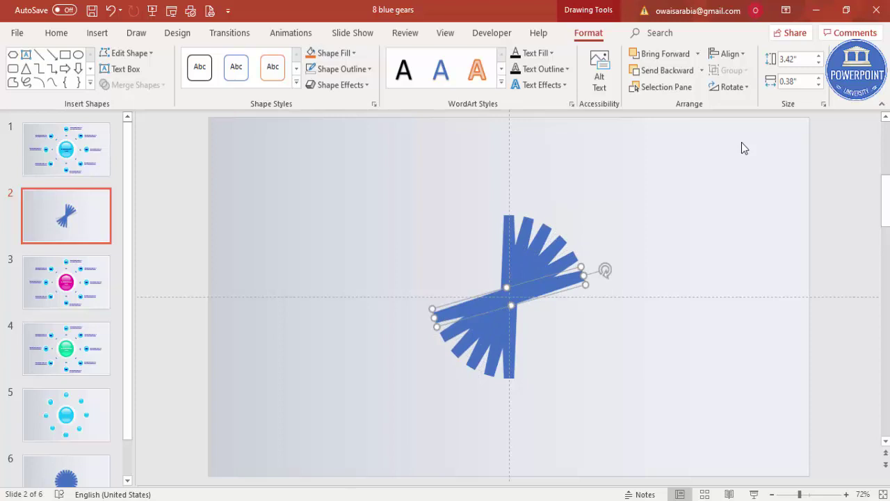
{"action": "key", "text": "ctrl+d"}
{"action": "key", "text": "alt+Right"}
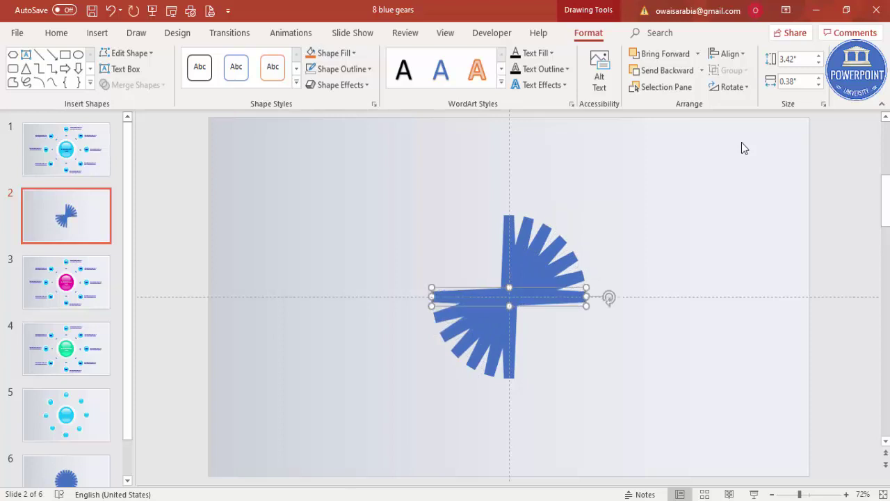
- Keep duplicating and rotating 15° past horizontal until the spokes complete the circle
{"action": "key", "text": "ctrl+d"}
{"action": "key", "text": "alt+Right"}
{"action": "key", "text": "ctrl+d"}
{"action": "key", "text": "alt+Right"}
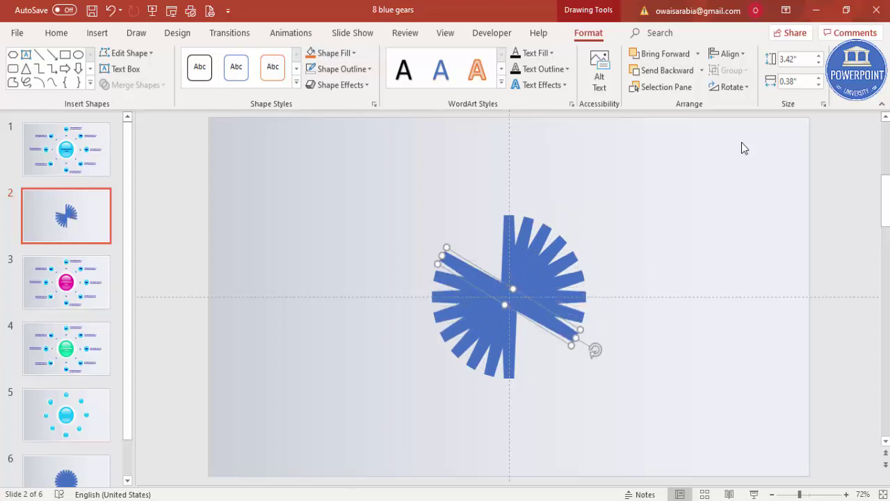
{"action": "key", "text": "ctrl+d"}
{"action": "key", "text": "alt+Right"}
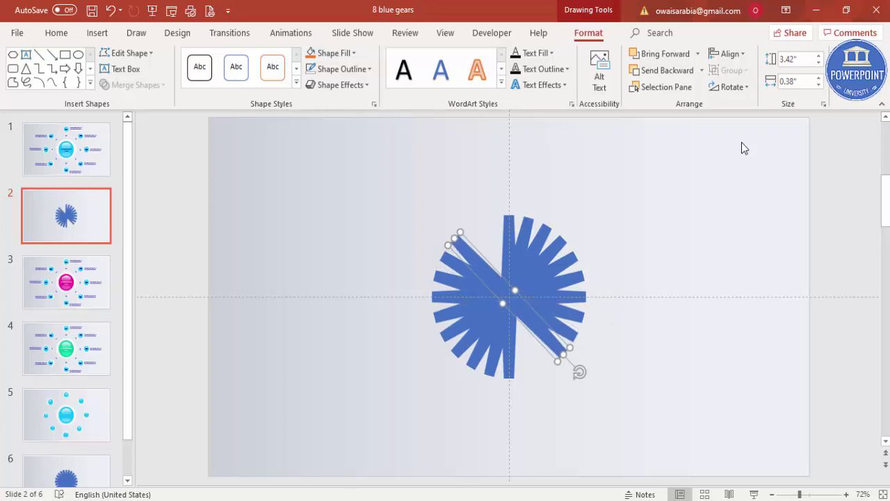
{"action": "key", "text": "ctrl+d"}
{"action": "key", "text": "alt+Right"}
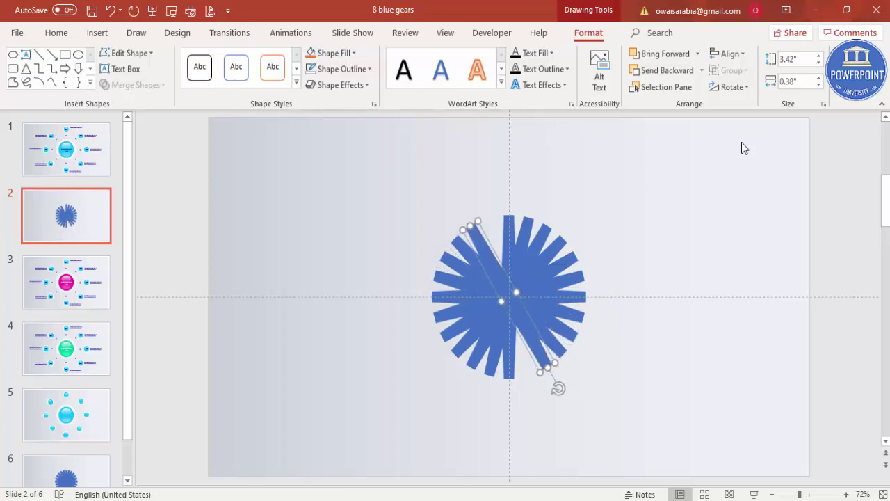
{"action": "key", "text": "ctrl+d"}
{"action": "key", "text": "alt+Right"}
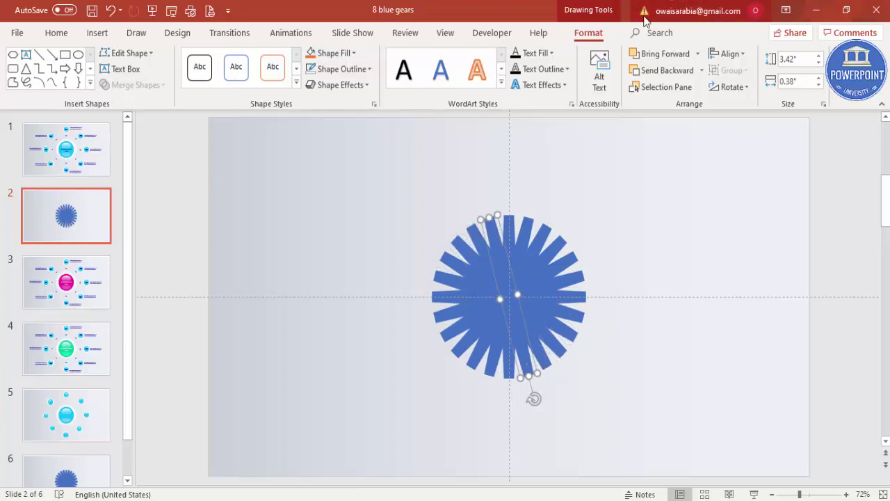
{"action": "left_click", "coordinate": [422, 195]}
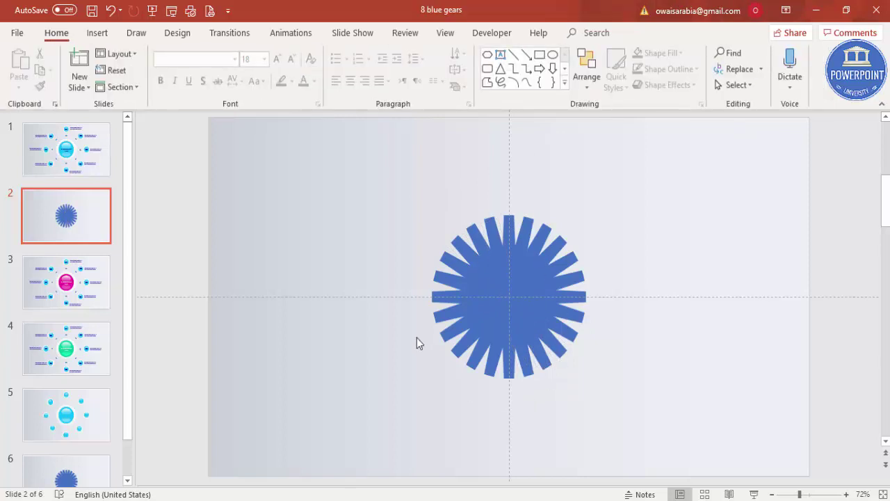
- Draw a circle left of the spokes, fill it orange, remove its outline, and enlarge slightly
{"action": "left_click", "coordinate": [97, 33]}
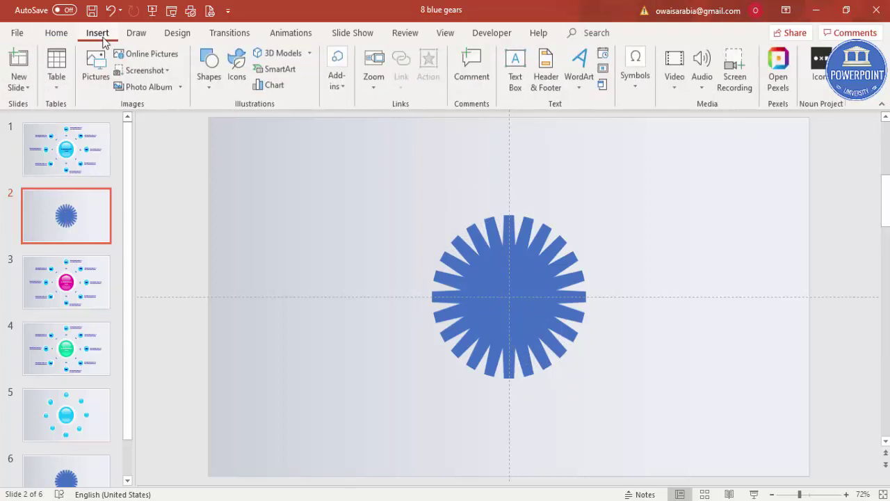
{"action": "left_click", "coordinate": [209, 91]}
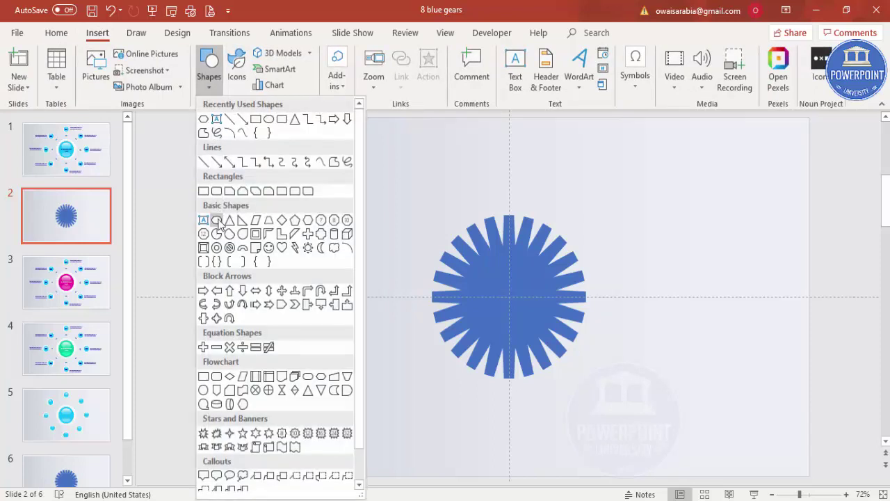
{"action": "left_click", "coordinate": [218, 222]}
{"action": "left_click_drag", "start_coordinate": [280, 200], "coordinate": [372, 295]}
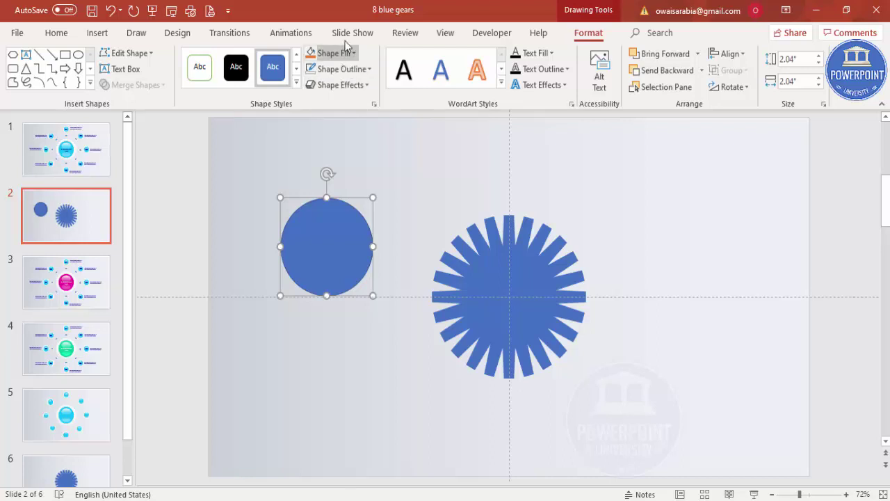
{"action": "left_click", "coordinate": [311, 56]}
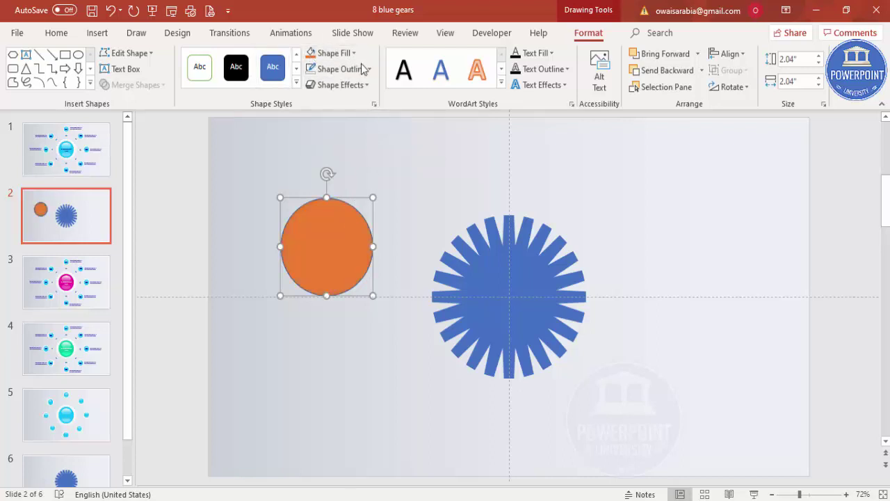
{"action": "left_click", "coordinate": [366, 69]}
{"action": "left_click", "coordinate": [355, 222]}
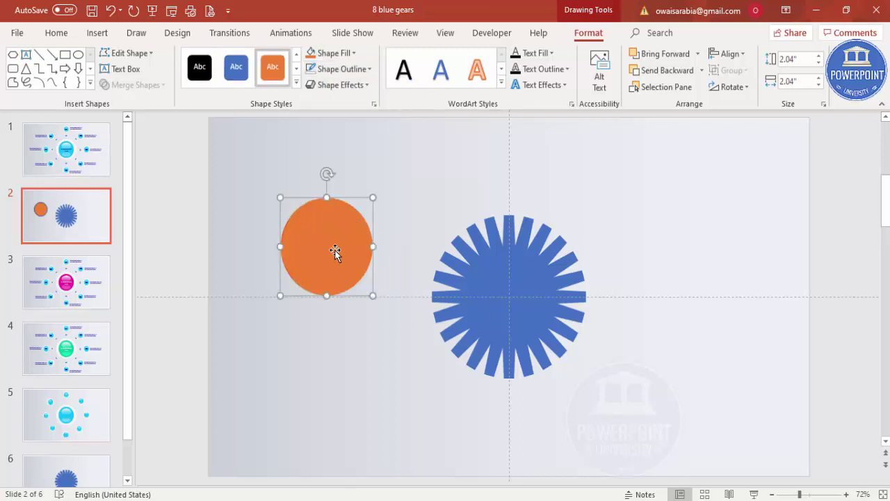
{"action": "left_click_drag", "start_coordinate": [373, 295], "coordinate": [369, 290]}
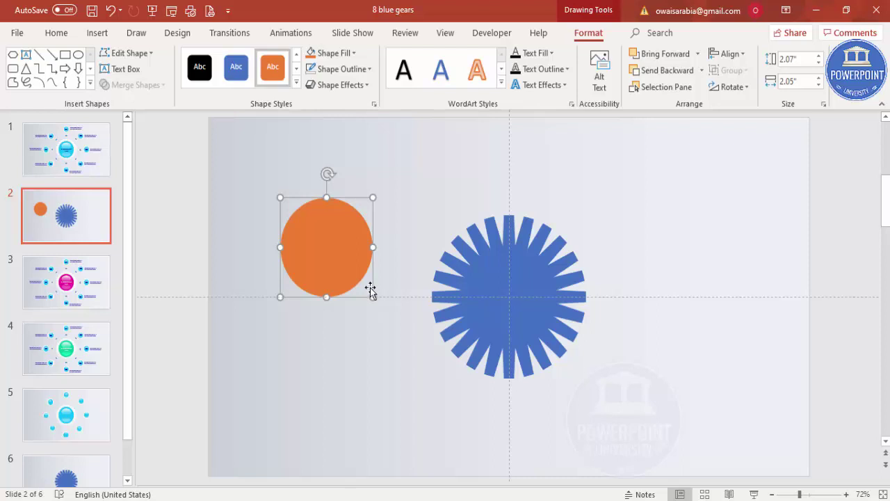
- Undo the stray resize, centre the orange circle on the spokes, and enlarge it to 2.93"
{"action": "key", "text": "ctrl+z"}
{"action": "left_click", "coordinate": [739, 55]}
{"action": "key", "text": "Escape"}
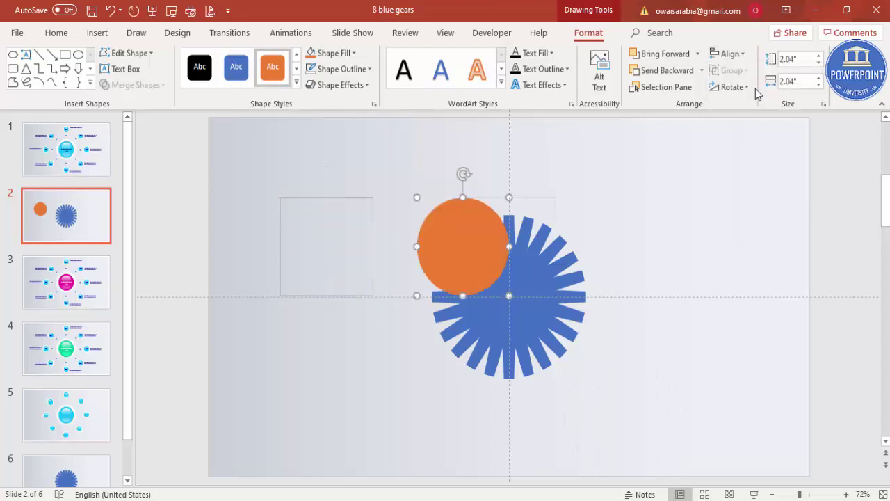
{"action": "left_click", "coordinate": [727, 55]}
{"action": "left_click", "coordinate": [745, 139]}
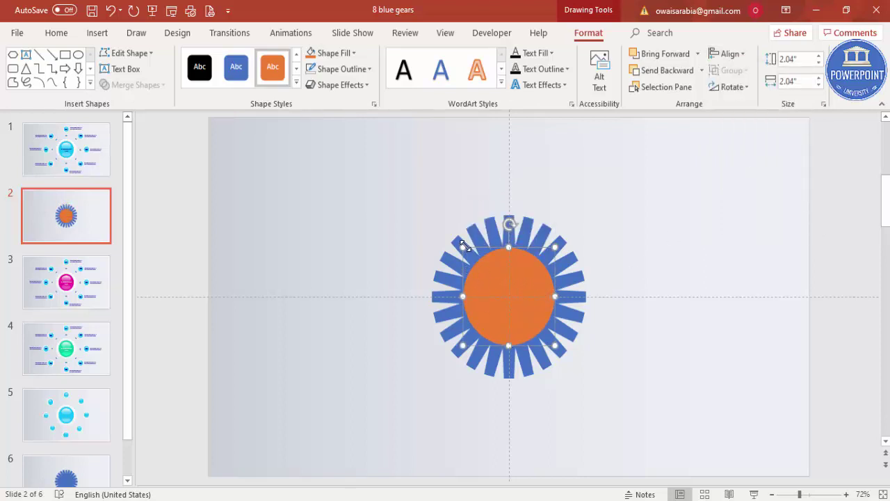
{"action": "left_click_drag", "start_coordinate": [462, 245], "coordinate": [442, 240]}
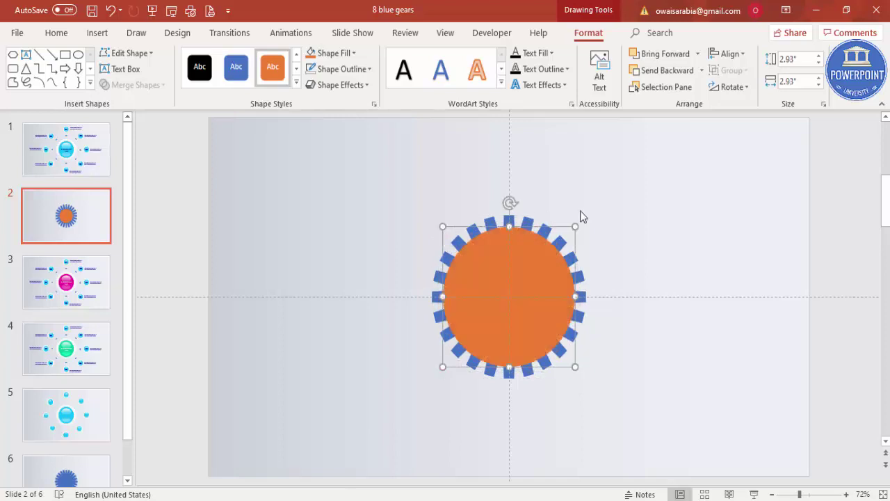
{"action": "left_click", "coordinate": [666, 218]}
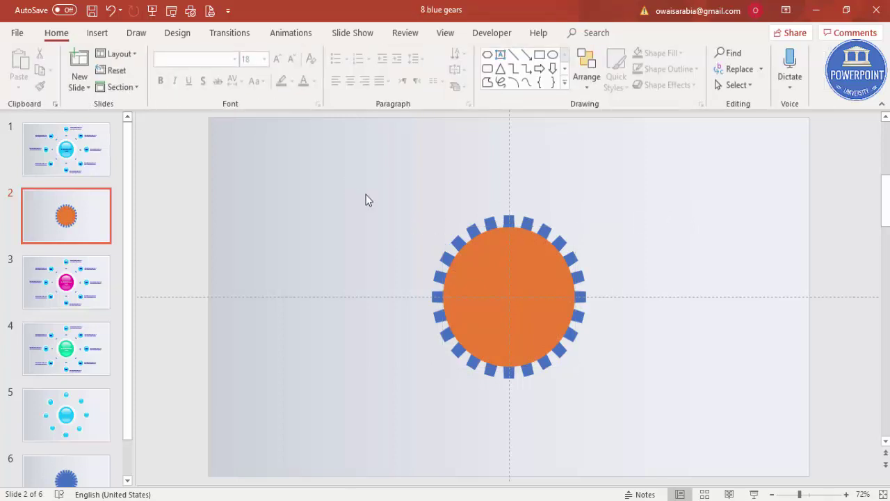
- Select all shapes and Union them into one 3.42" orange gear at the slide centre
{"action": "key", "text": "ctrl+a"}
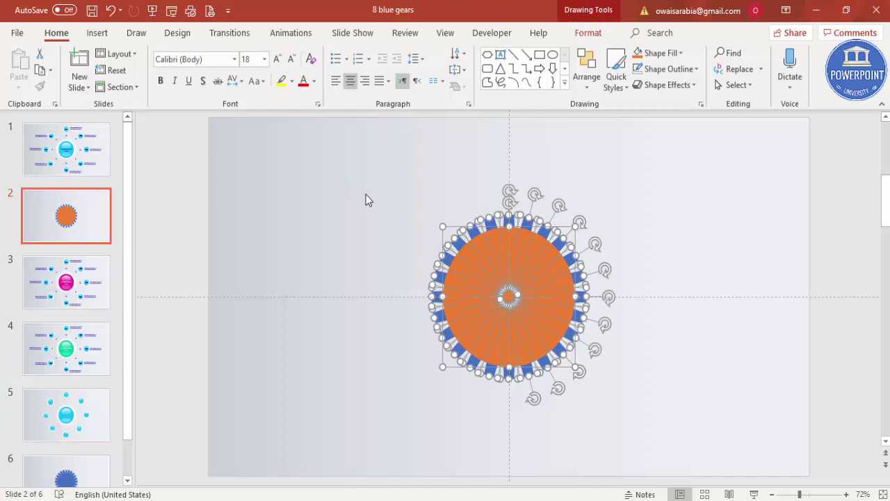
{"action": "left_click", "coordinate": [587, 33]}
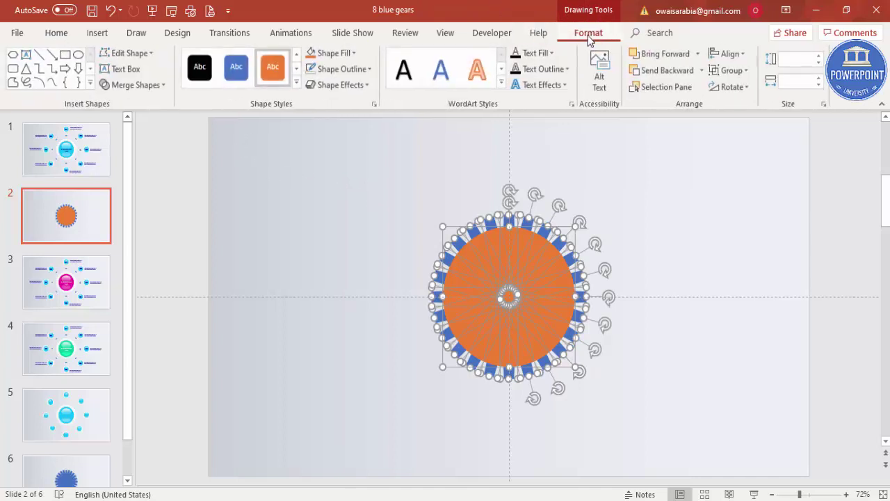
{"action": "left_click", "coordinate": [162, 89]}
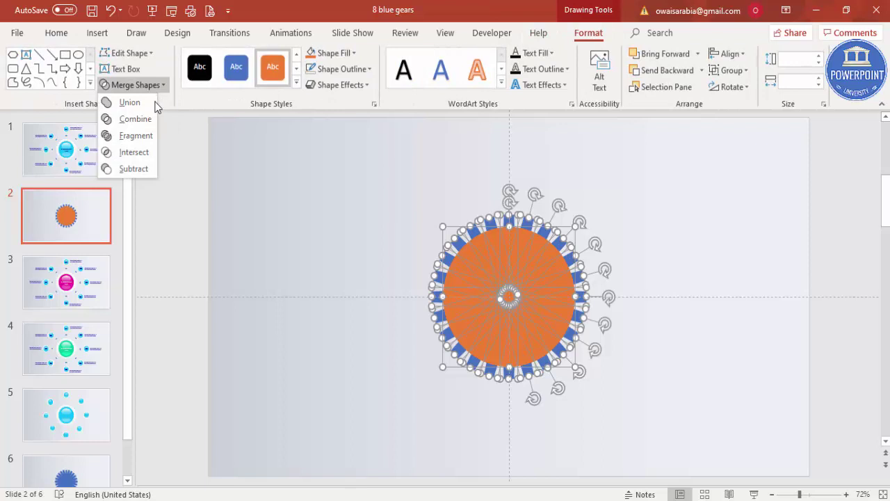
{"action": "left_click", "coordinate": [141, 103]}
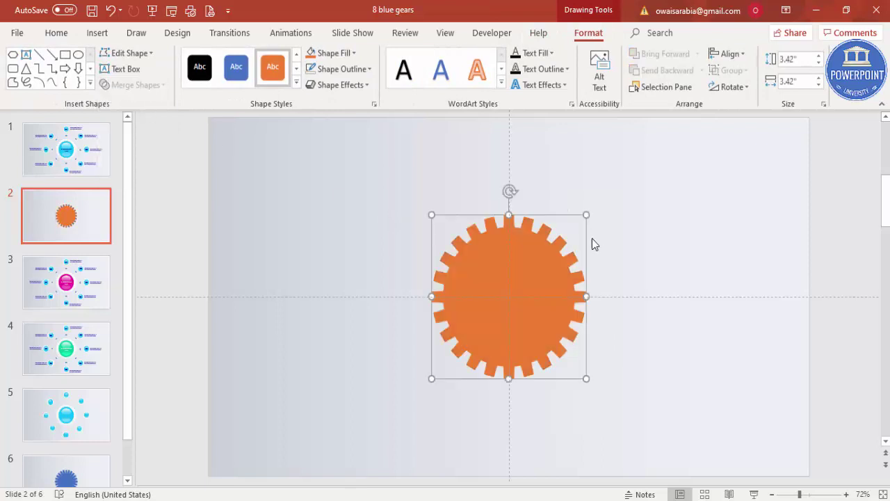
{"action": "mouse_move", "coordinate": [556, 299]}
{"action": "left_mouse_down"}
{"action": "mouse_move", "coordinate": [674, 249]}
{"action": "mouse_move", "coordinate": [605, 292]}
{"action": "mouse_move", "coordinate": [537, 298]}
{"action": "mouse_move", "coordinate": [563, 301]}
{"action": "mouse_move", "coordinate": [558, 285]}
{"action": "mouse_move", "coordinate": [557, 298]}
{"action": "left_mouse_up"}
- Change the merged gear's Shape Fill from orange to White
{"action": "left_click", "coordinate": [628, 215]}
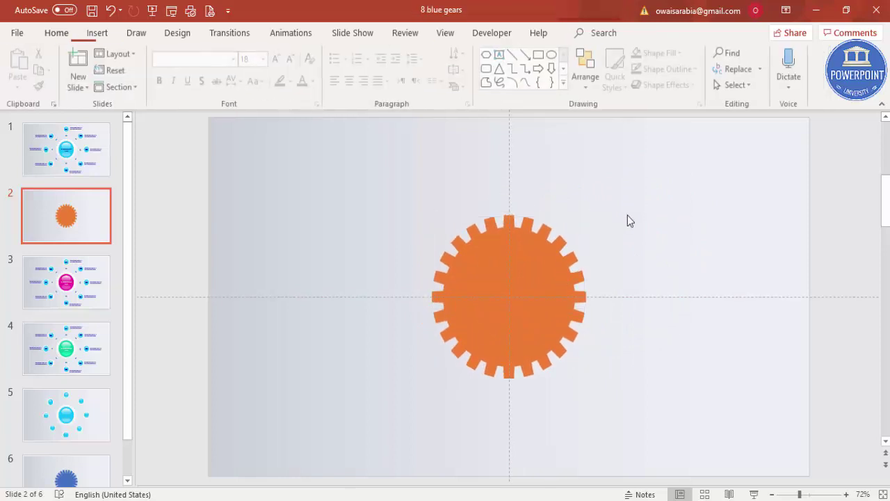
{"action": "left_click", "coordinate": [530, 309]}
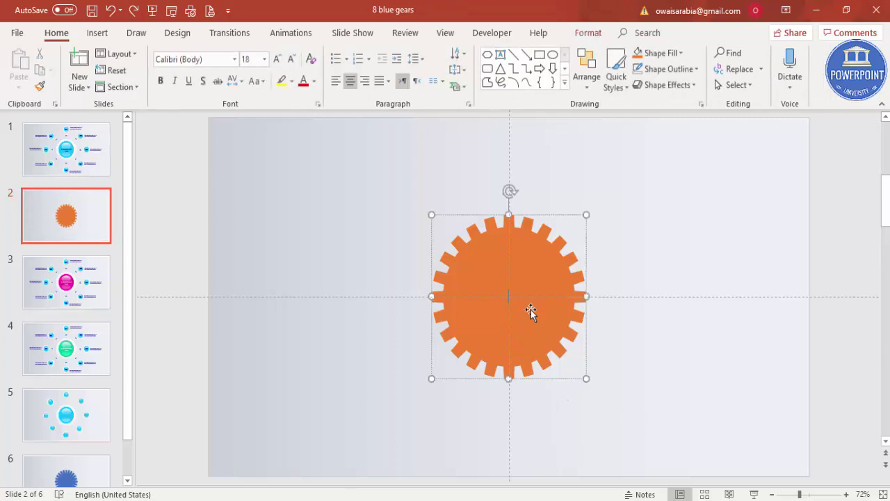
{"action": "left_click", "coordinate": [587, 35]}
{"action": "left_click", "coordinate": [334, 53]}
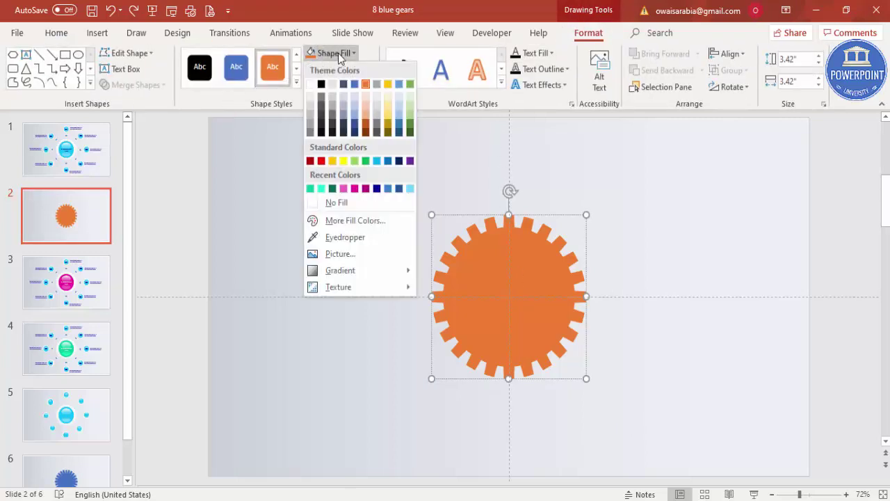
{"action": "left_click", "coordinate": [310, 84]}
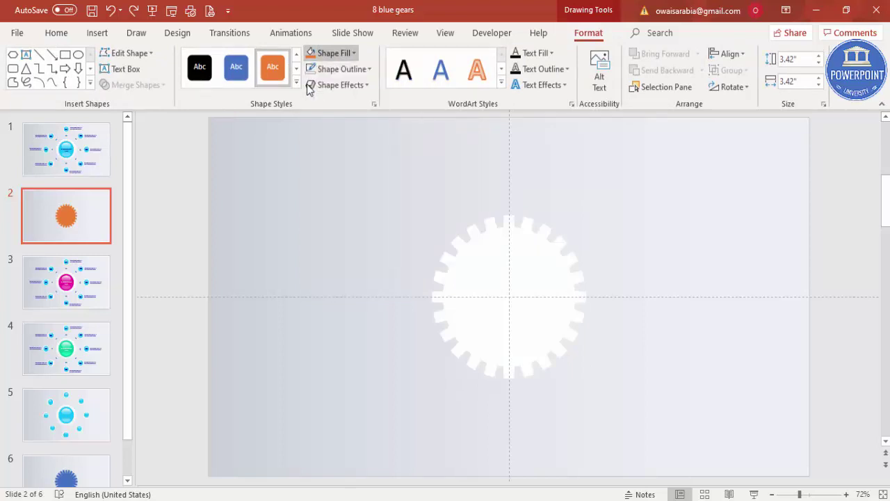
{"action": "left_click", "coordinate": [316, 281]}
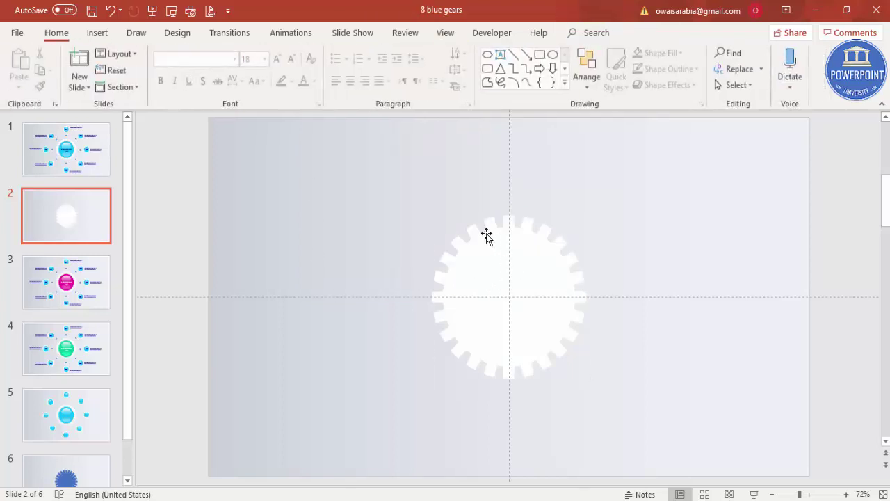
{"action": "left_click", "coordinate": [97, 33]}
{"action": "left_click", "coordinate": [208, 77]}
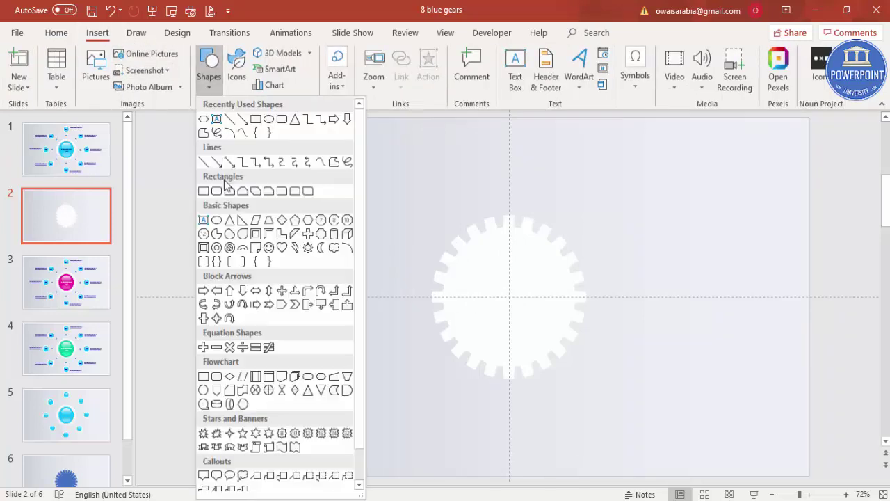
- Draw an oval, align it centre and middle on the gear, and enlarge it to 2.69"
{"action": "left_click", "coordinate": [219, 228]}
{"action": "left_click_drag", "start_coordinate": [305, 233], "coordinate": [407, 349]}
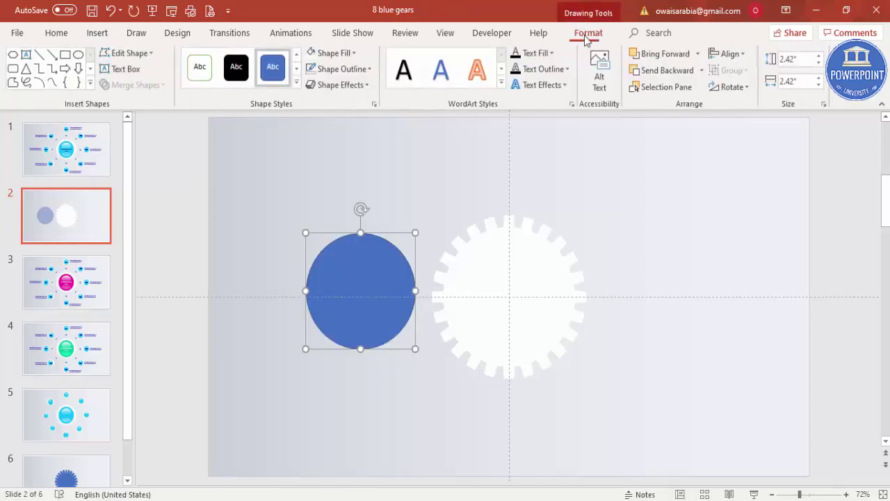
{"action": "left_click", "coordinate": [727, 54]}
{"action": "left_click", "coordinate": [751, 87]}
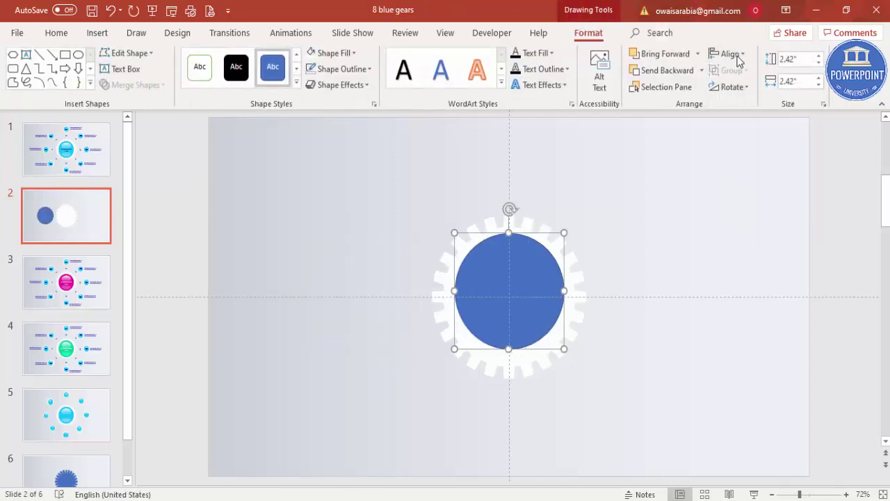
{"action": "left_click", "coordinate": [730, 54]}
{"action": "left_click", "coordinate": [753, 139]}
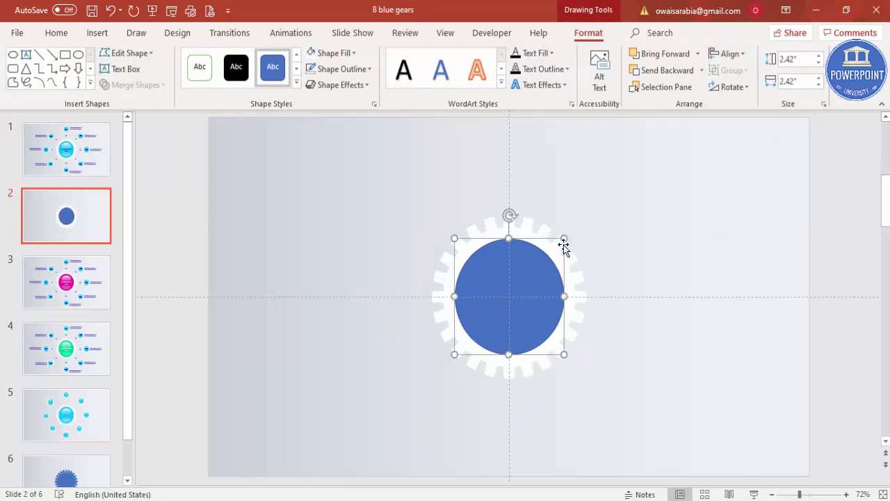
{"action": "left_click_drag", "start_coordinate": [566, 240], "coordinate": [570, 232]}
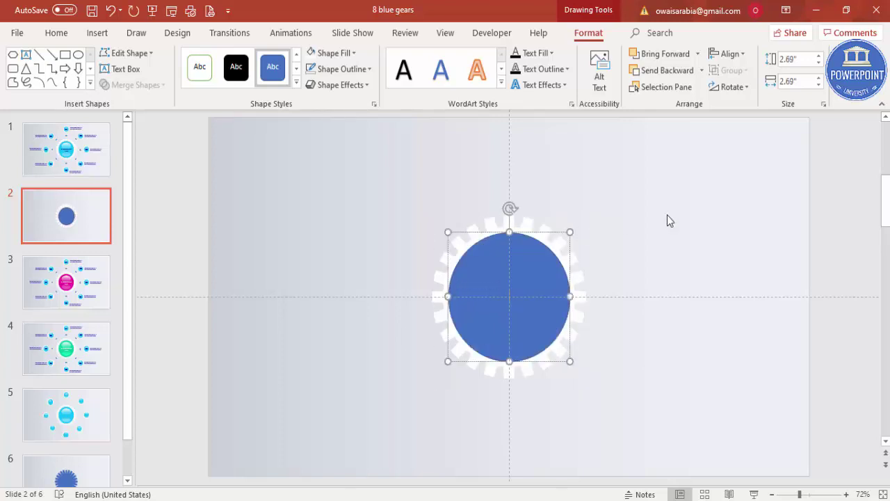
{"action": "right_click", "coordinate": [539, 280]}
- Fill the centre circle Light Turquoise in Format Shape and remove its outline
{"action": "left_click", "coordinate": [608, 477]}
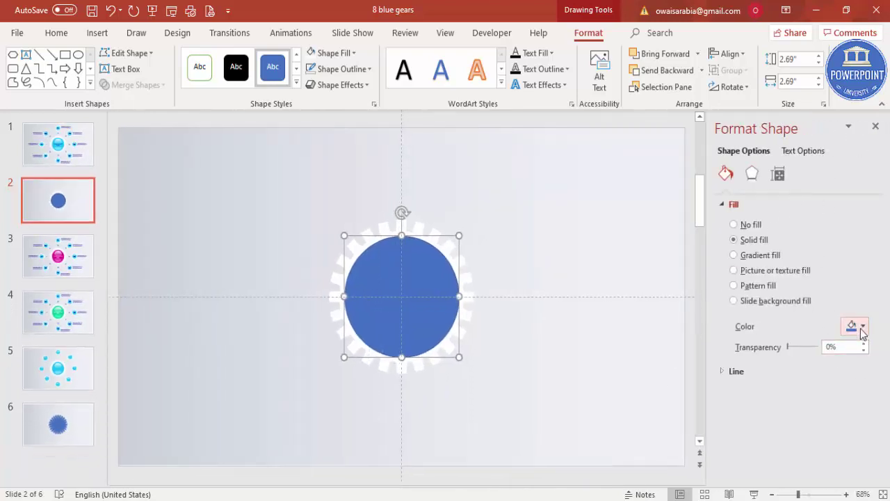
{"action": "left_click", "coordinate": [862, 327]}
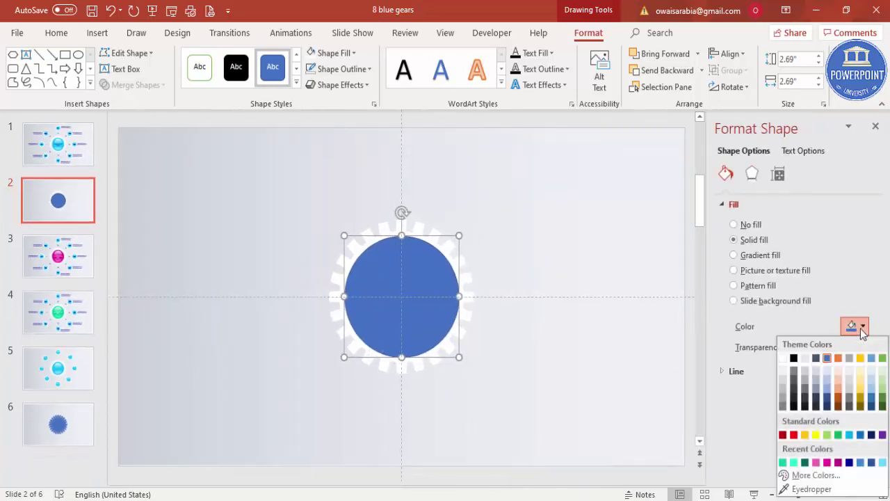
{"action": "left_click", "coordinate": [882, 463]}
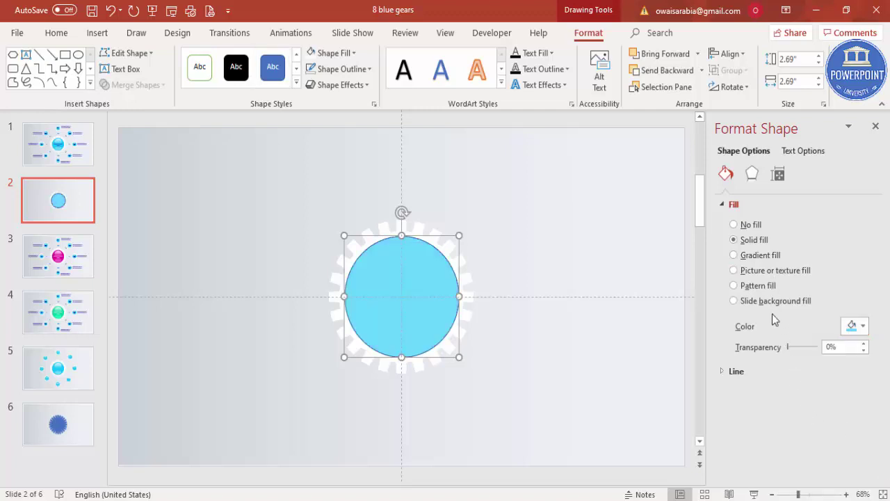
{"action": "left_click", "coordinate": [355, 74]}
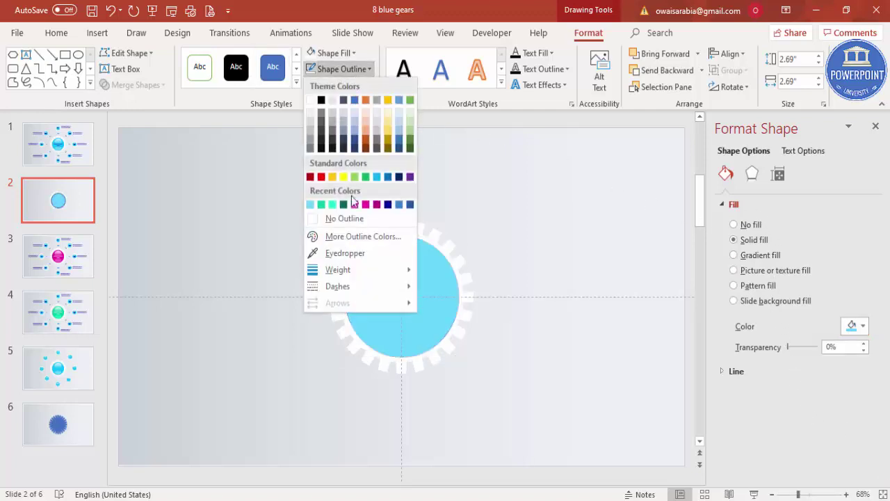
{"action": "left_click", "coordinate": [352, 224]}
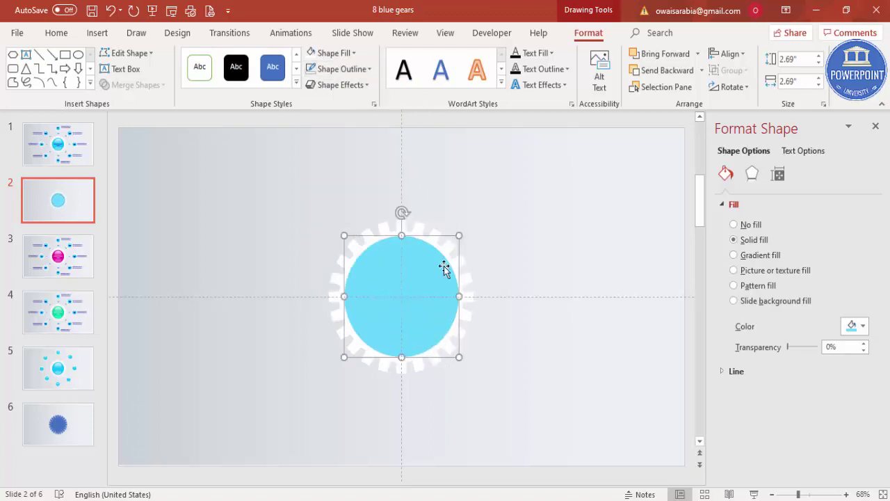
- Apply the Inside: Center inner shadow preset to the turquoise circle, coloured dark blue
{"action": "left_click", "coordinate": [753, 177]}
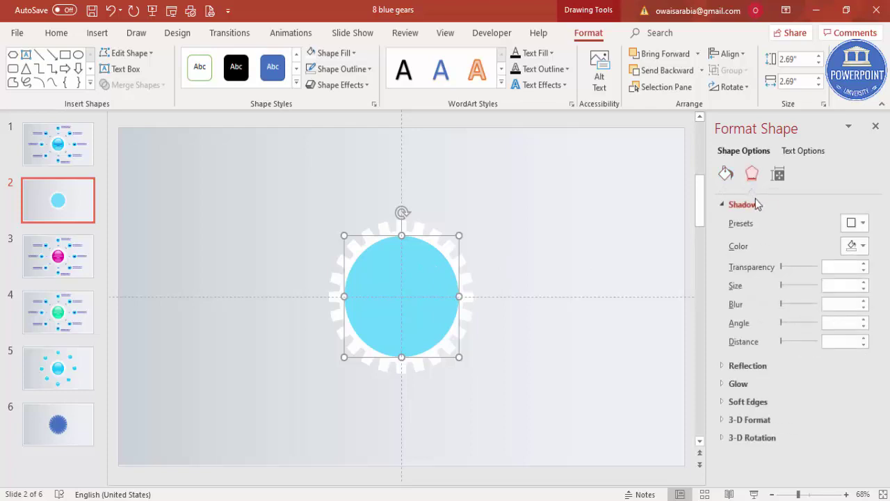
{"action": "left_click", "coordinate": [860, 223]}
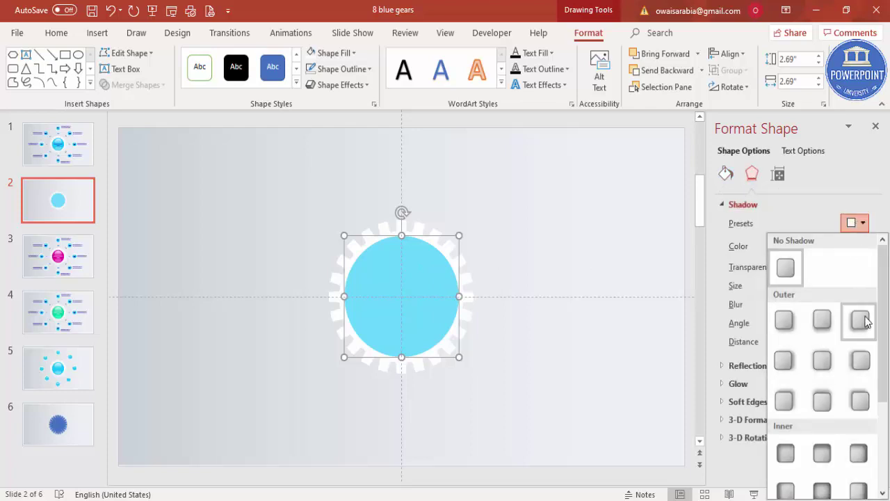
{"action": "left_click_drag", "start_coordinate": [885, 314], "coordinate": [882, 354]}
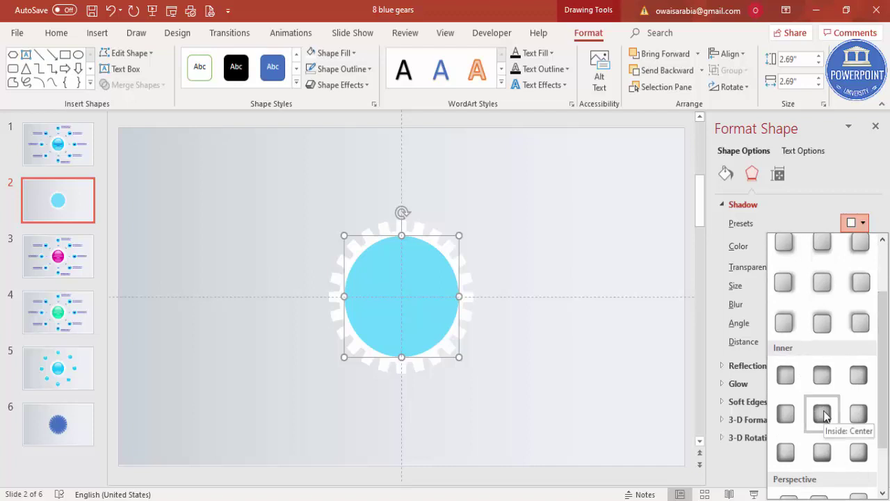
{"action": "left_click", "coordinate": [823, 413]}
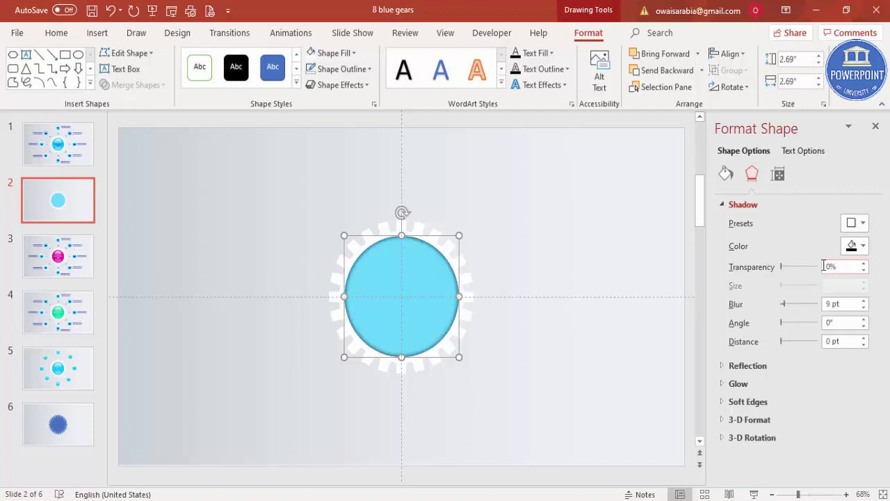
{"action": "left_click", "coordinate": [855, 245]}
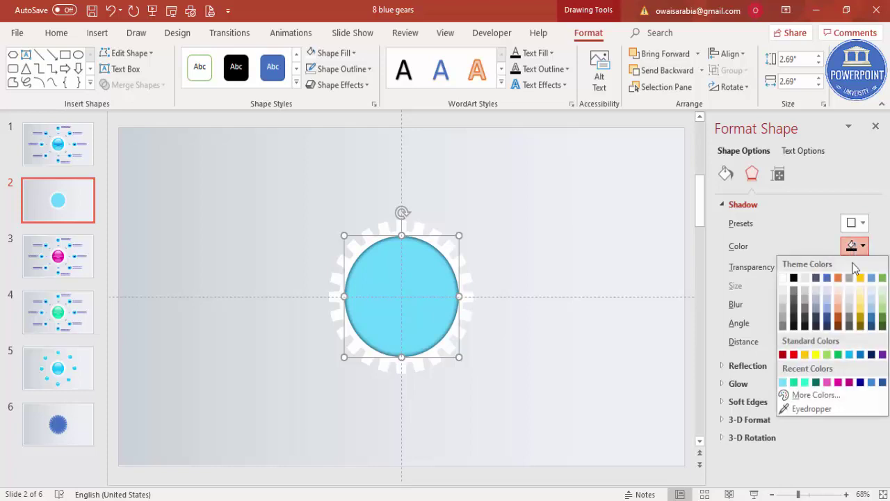
{"action": "left_click", "coordinate": [882, 382]}
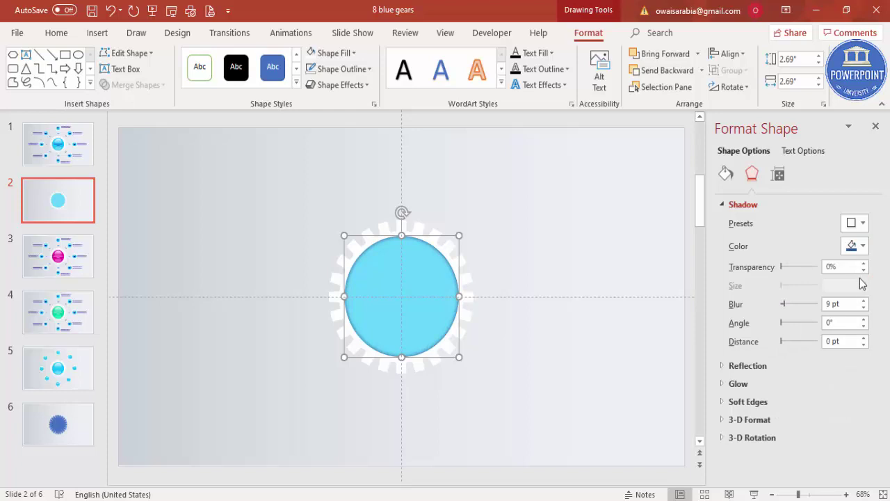